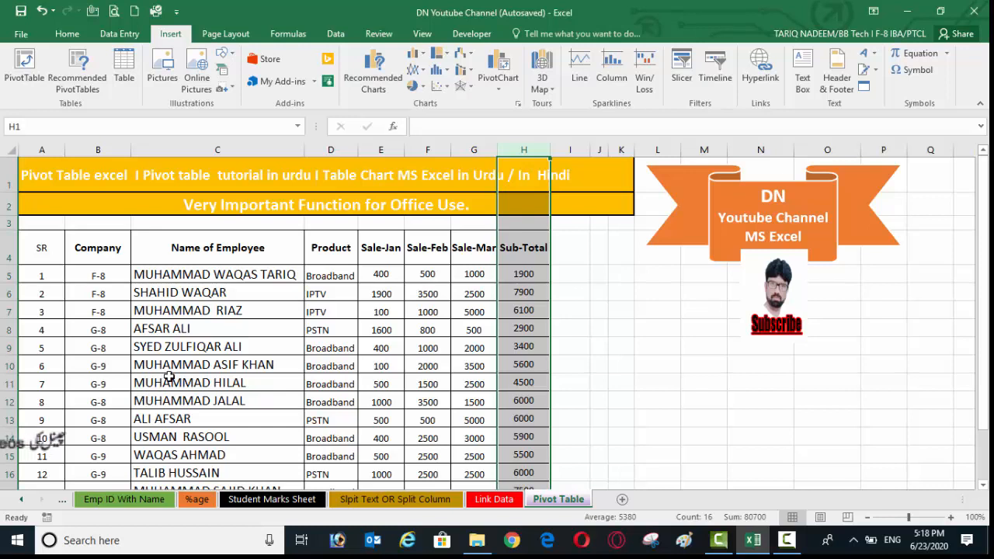
- Start creating a PivotTable from the employee sales table, using its SR header cell A4 as the starting point
left_click(183, 295)
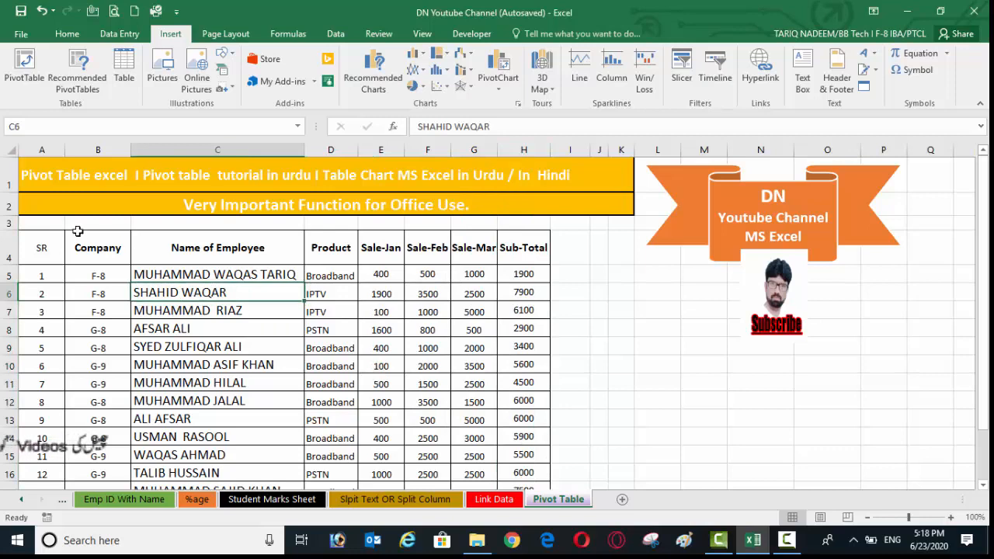
left_click_drag(35, 249, 497, 465)
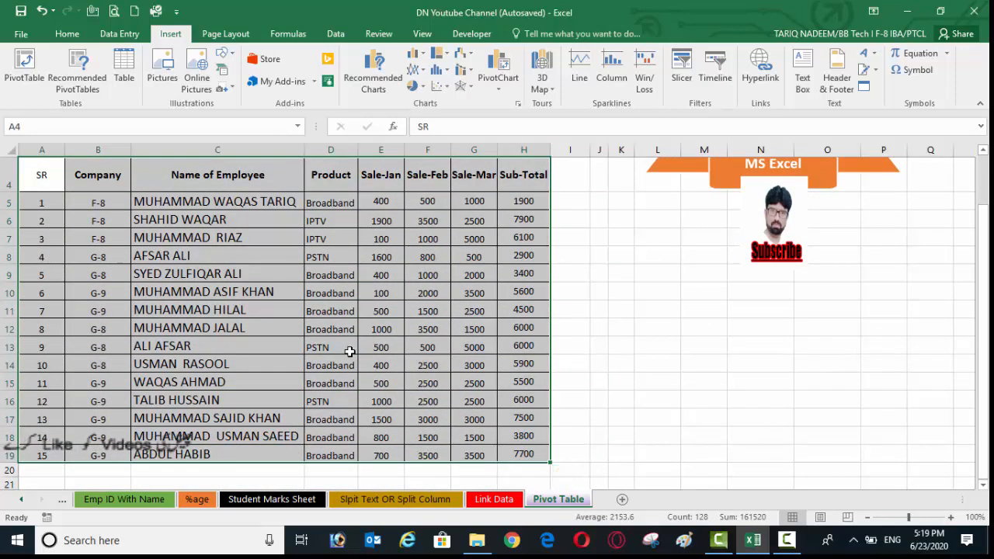
scroll(349, 353, "up", 2)
left_click(49, 250)
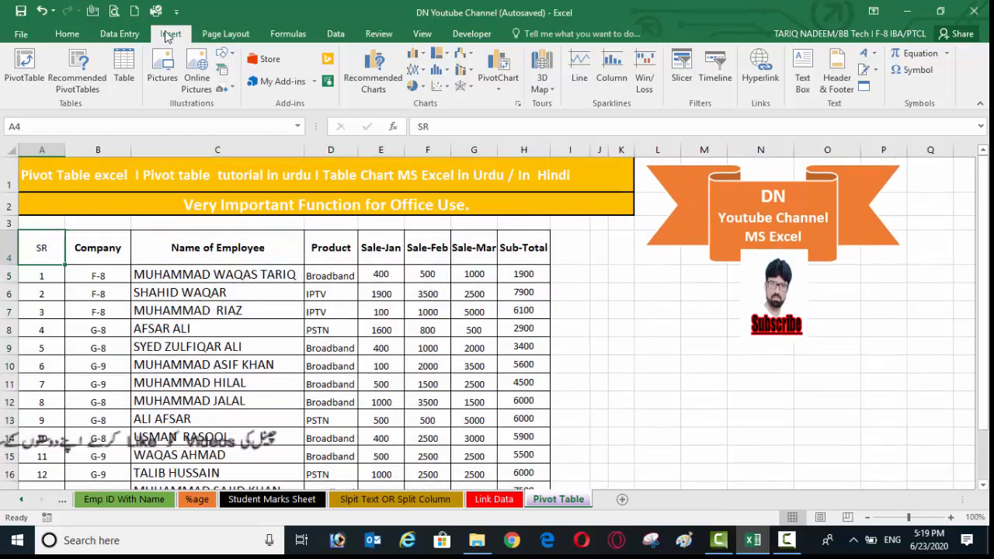
left_click(21, 36)
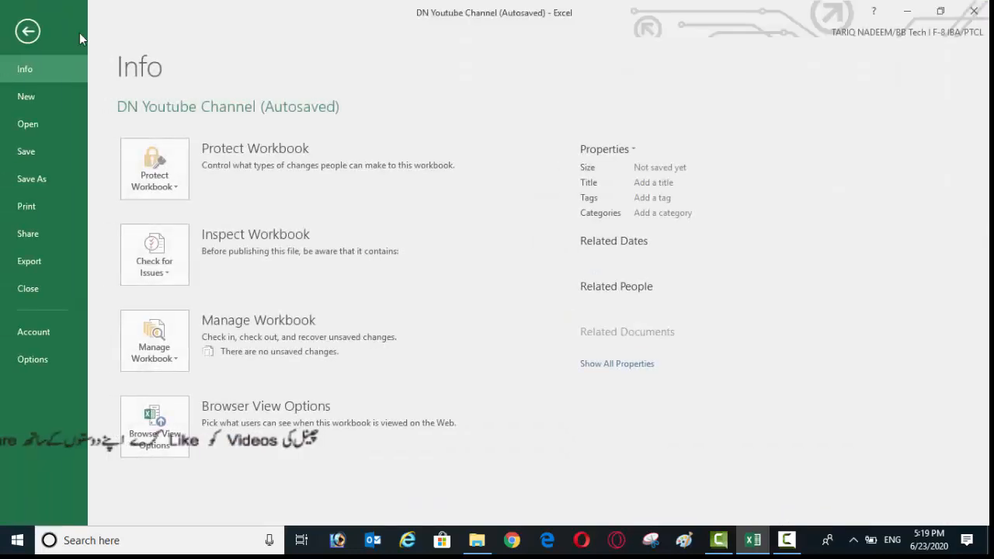
left_click(27, 31)
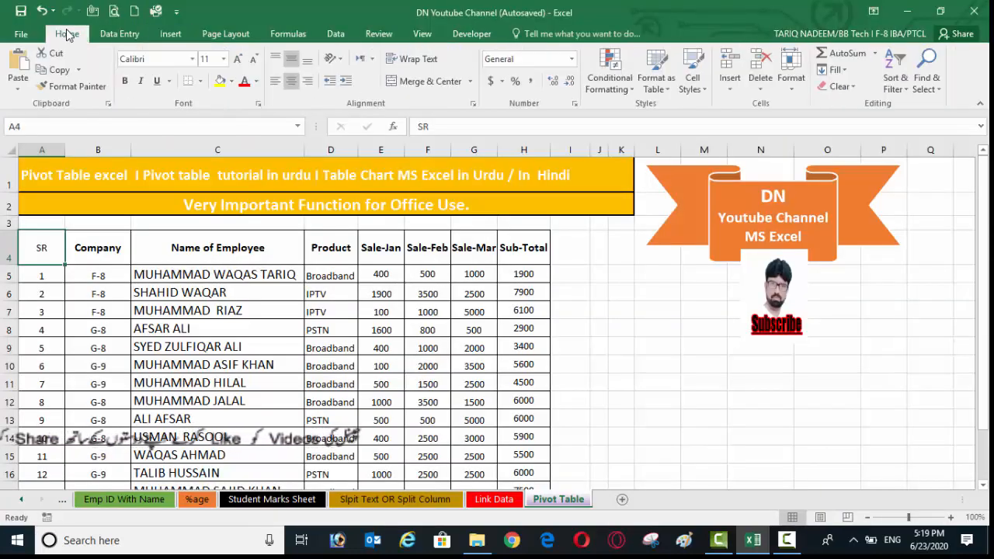
left_click(171, 35)
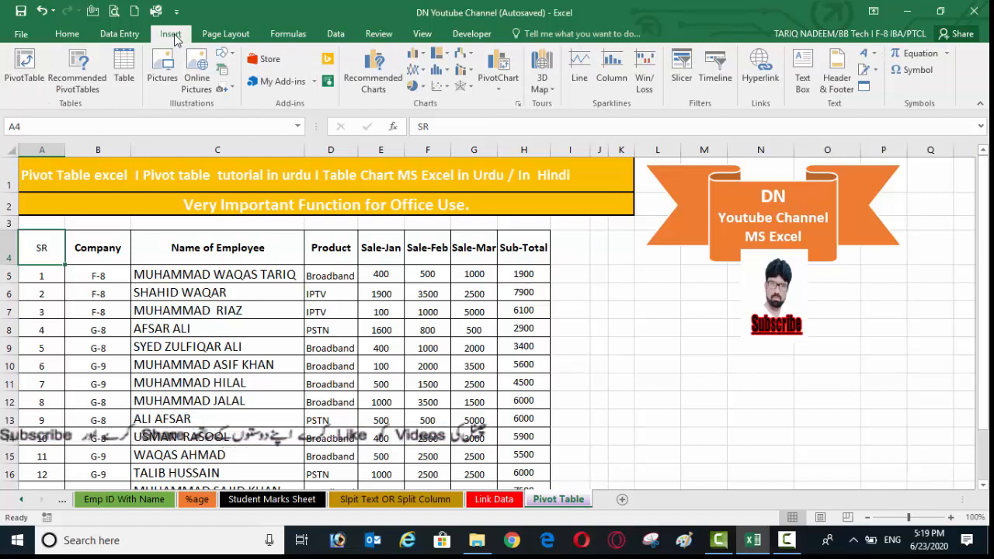
left_click(27, 70)
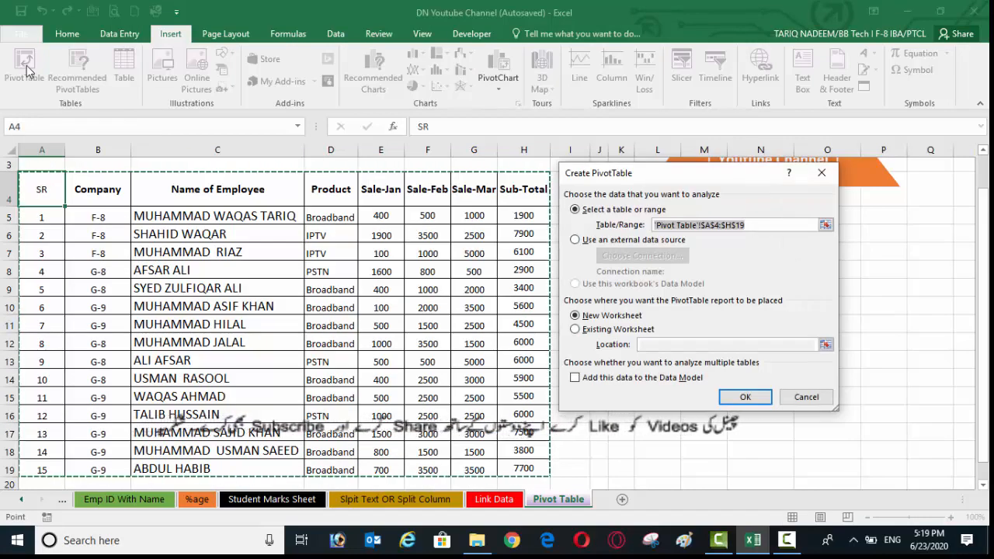
- Set the PivotTable source range to 'Pivot Table'!$A$4:$H$19 and create the report on a new worksheet
left_click_drag(660, 177, 688, 233)
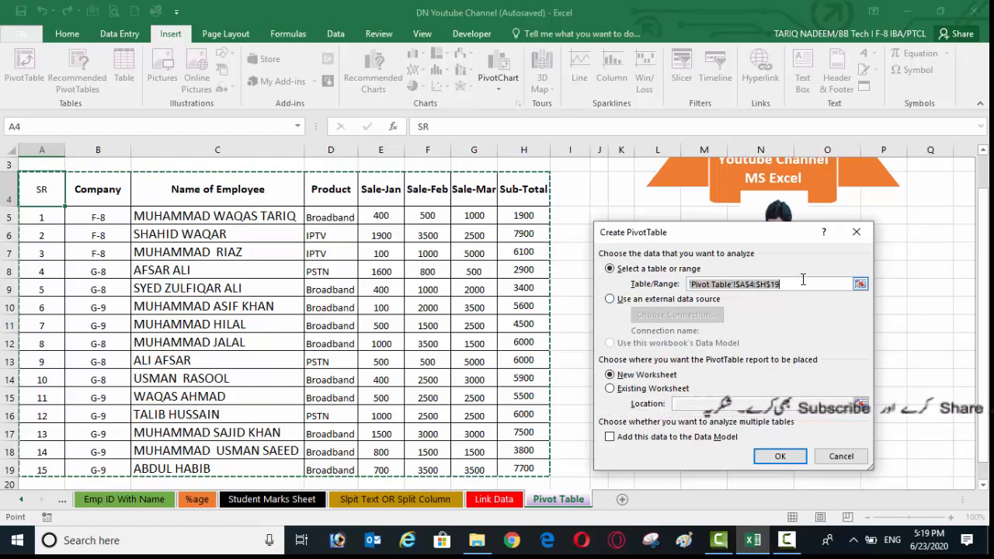
left_click(860, 284)
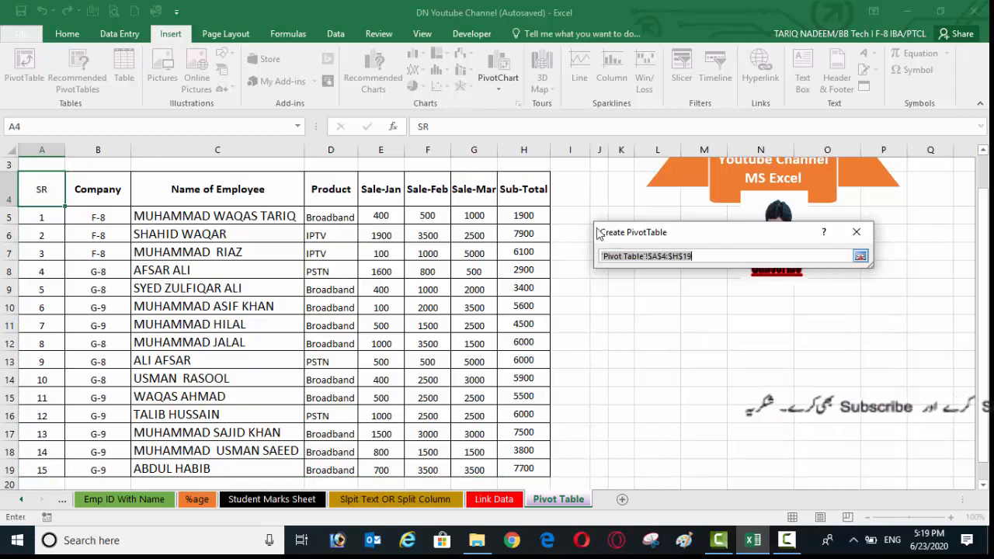
left_click(860, 257)
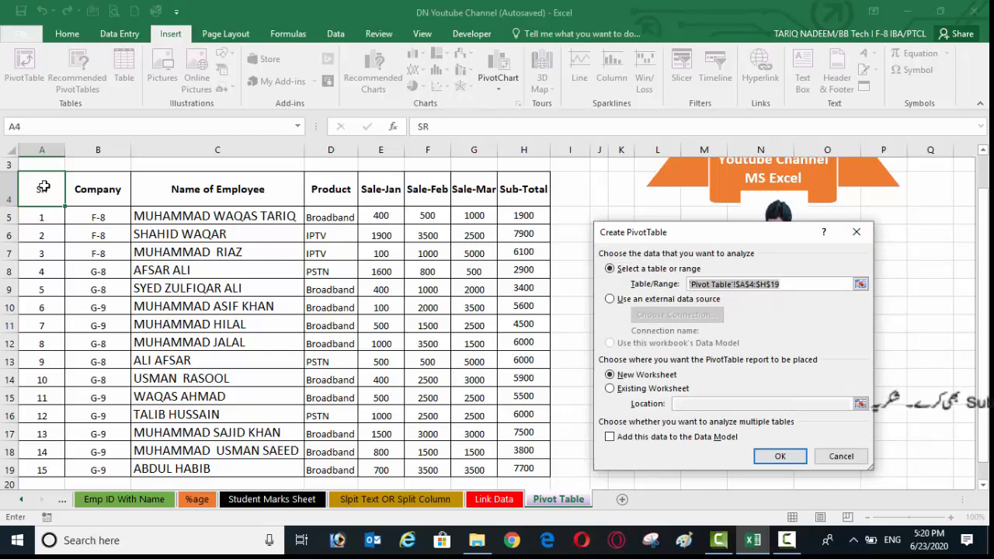
left_click_drag(43, 186, 530, 467)
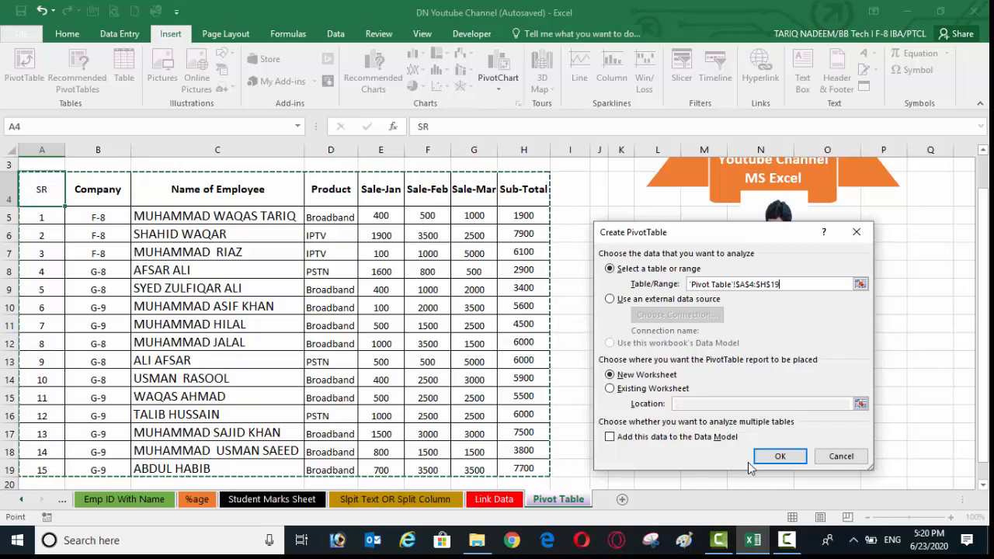
left_click_drag(724, 233, 759, 310)
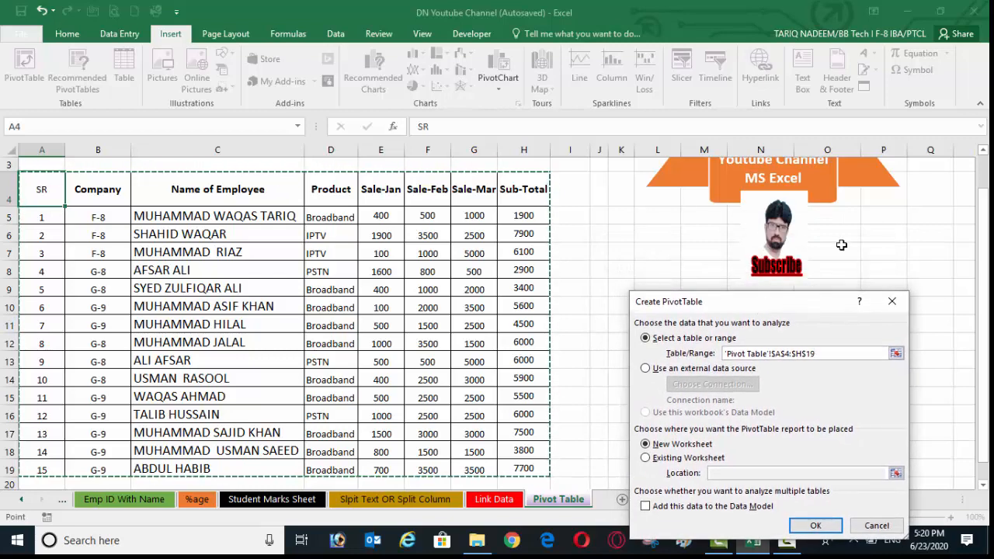
left_click_drag(734, 303, 732, 214)
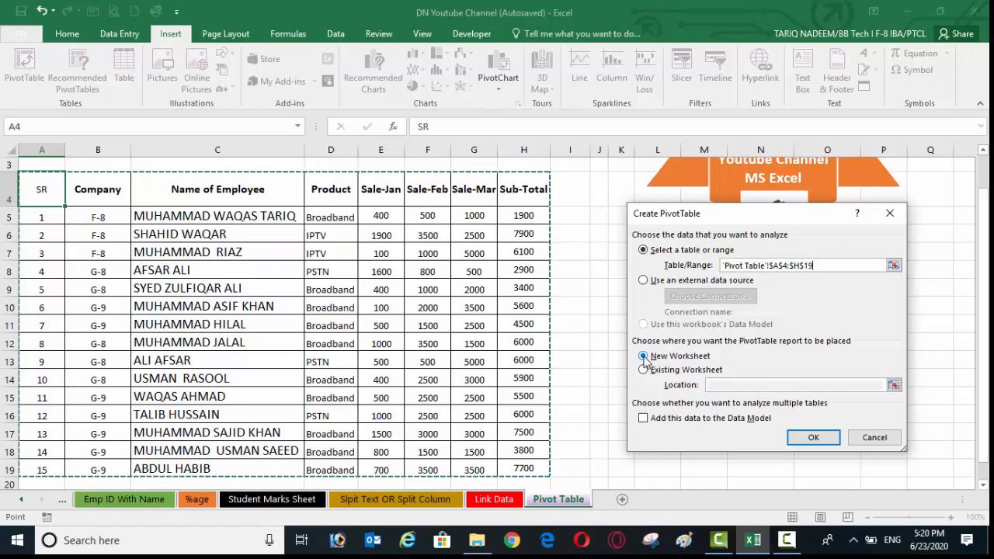
left_click(812, 438)
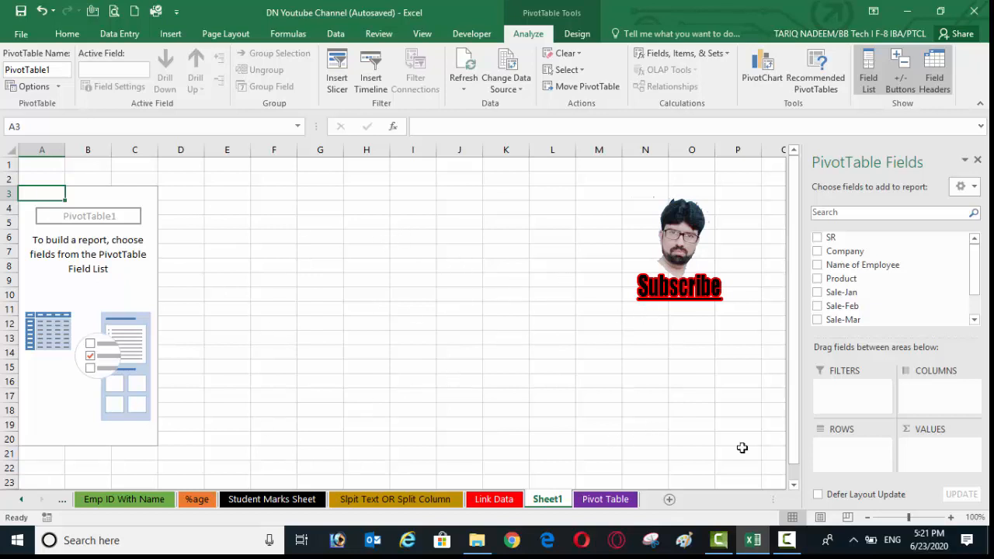
- Add the Company field to the PivotTable as row labels and review the listed companies
left_click(92, 287)
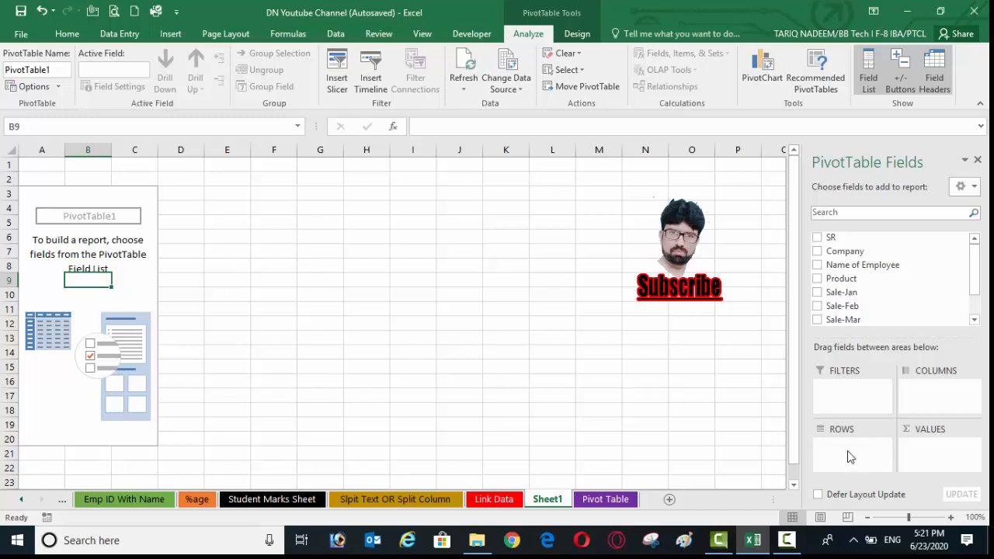
left_click(818, 252)
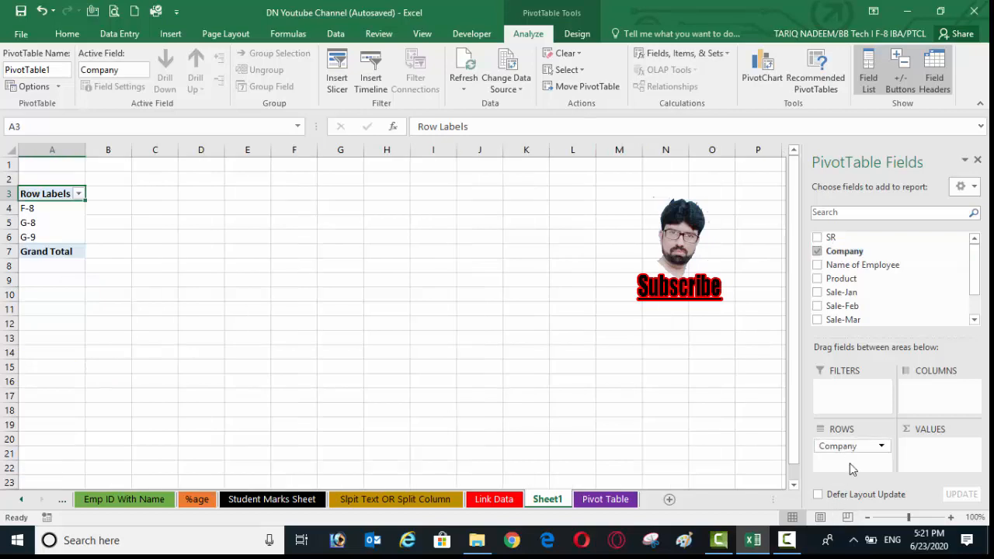
left_click(44, 172)
left_click_drag(44, 172, 85, 277)
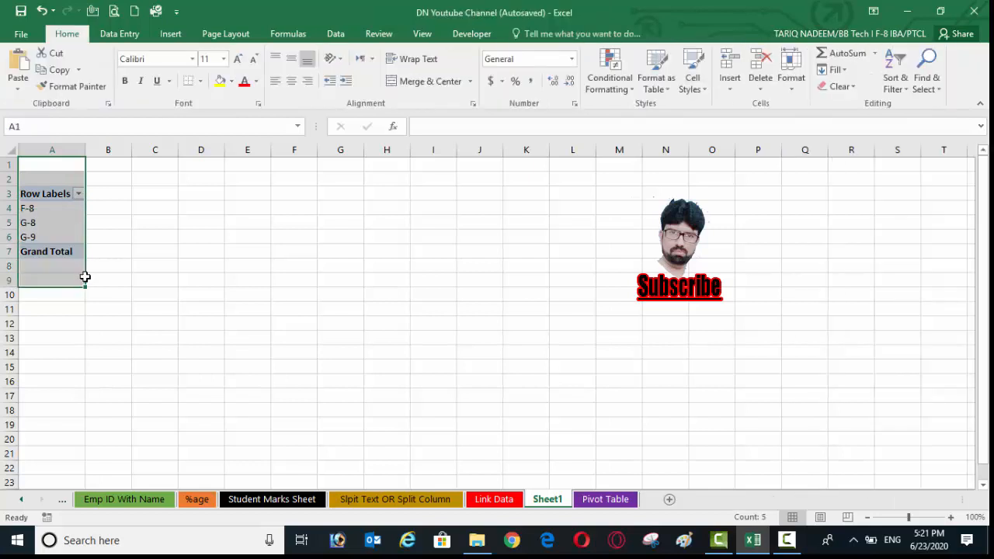
left_click(63, 220)
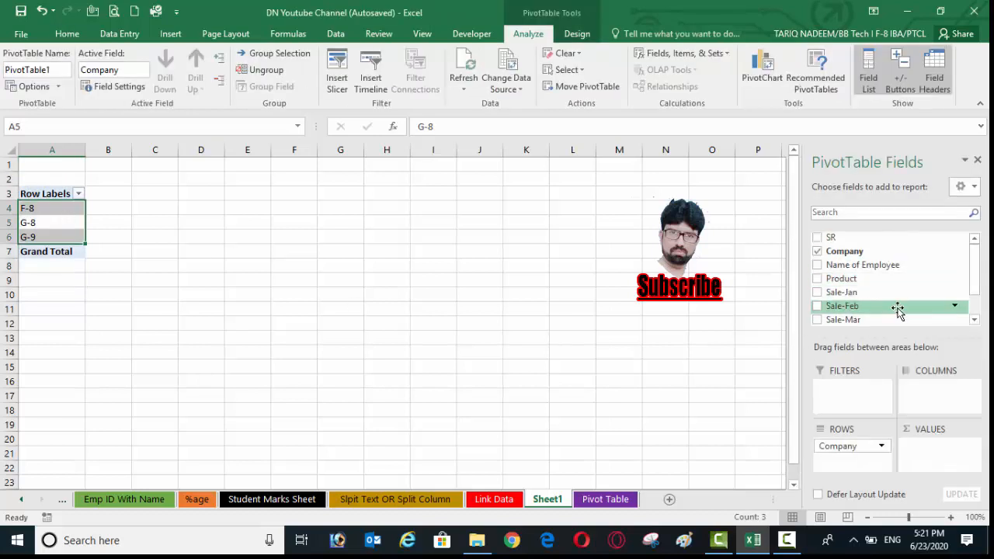
- Add the Name of Employee field beneath Company in the rows and review the employees grouped under each company
left_click(817, 265)
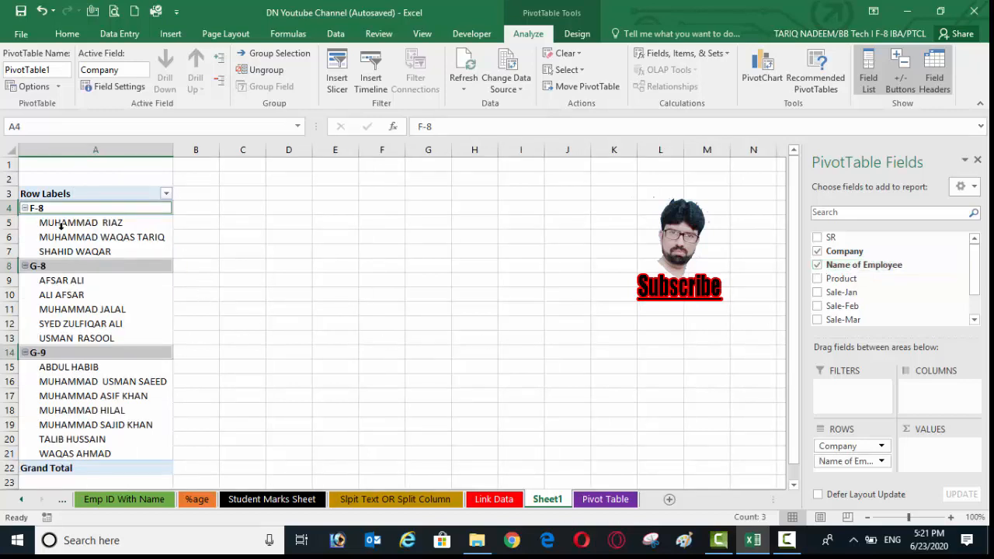
left_click(78, 177)
left_click(62, 210)
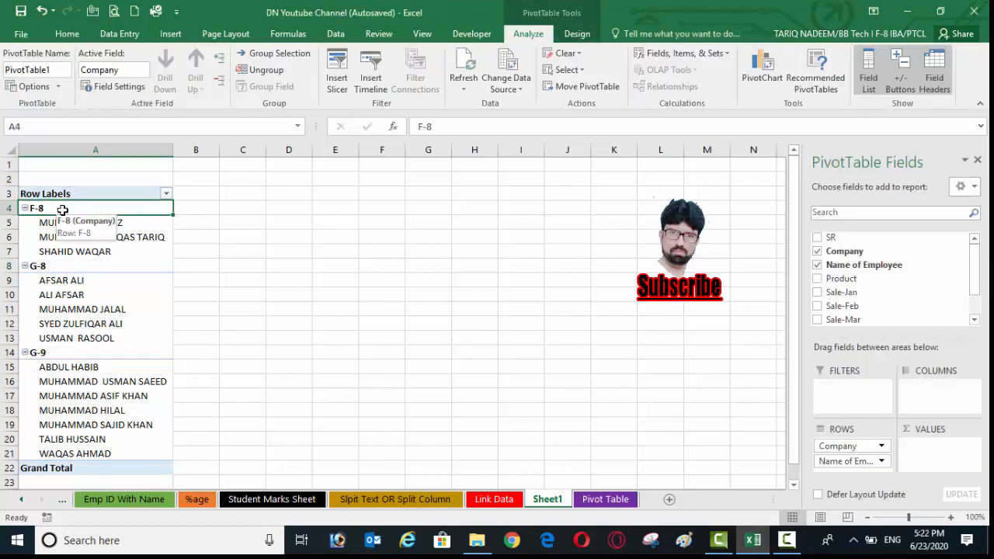
left_click(68, 267)
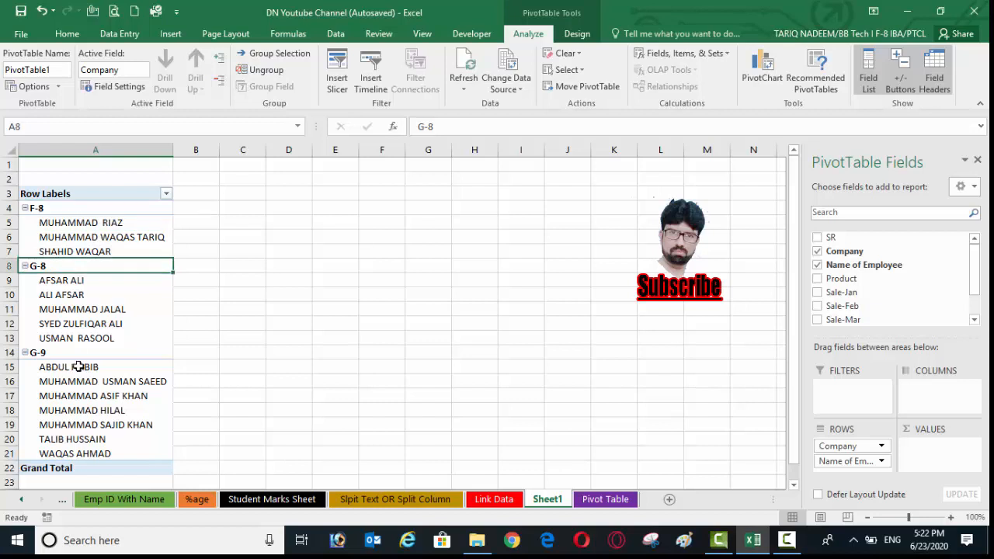
left_click(77, 357)
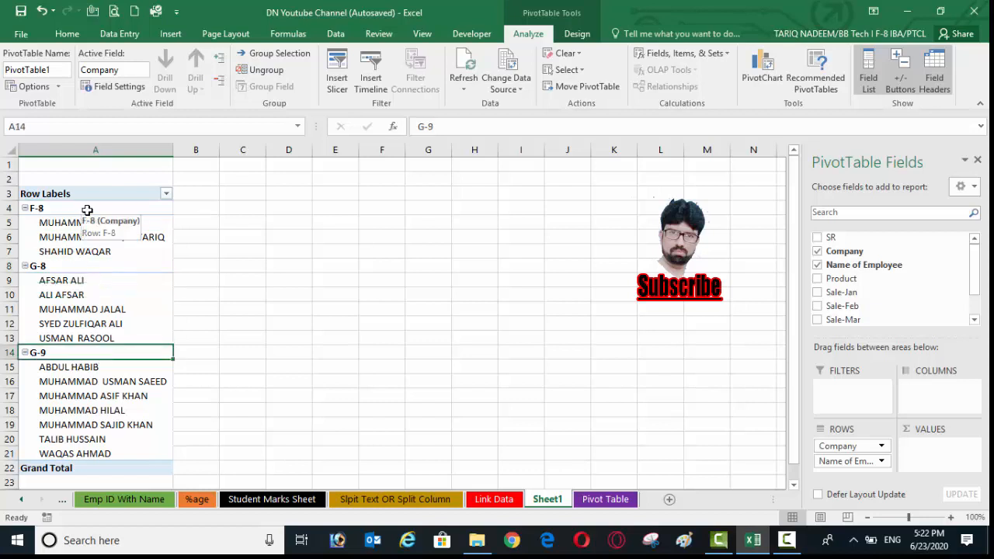
left_click_drag(85, 213, 99, 252)
left_click_drag(68, 281, 90, 455)
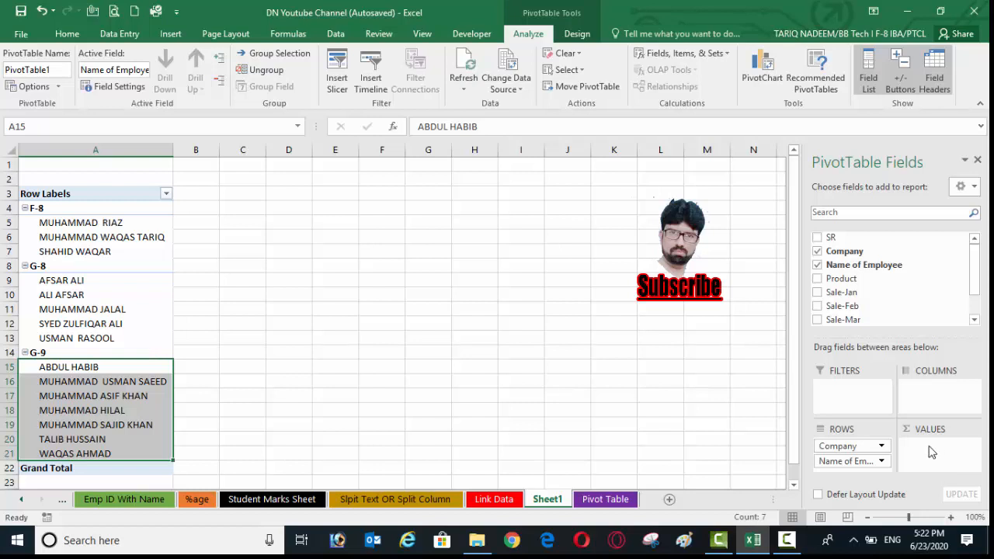
- Add the Sale-Jan, Sale-Feb and Sale-Mar fields to the PivotTable as summed values
left_click(816, 293)
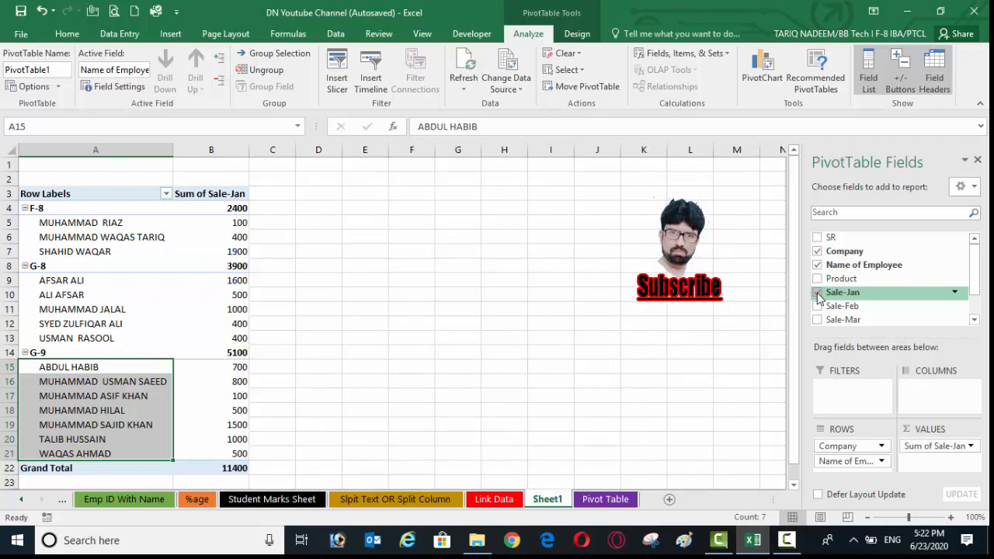
left_click(817, 306)
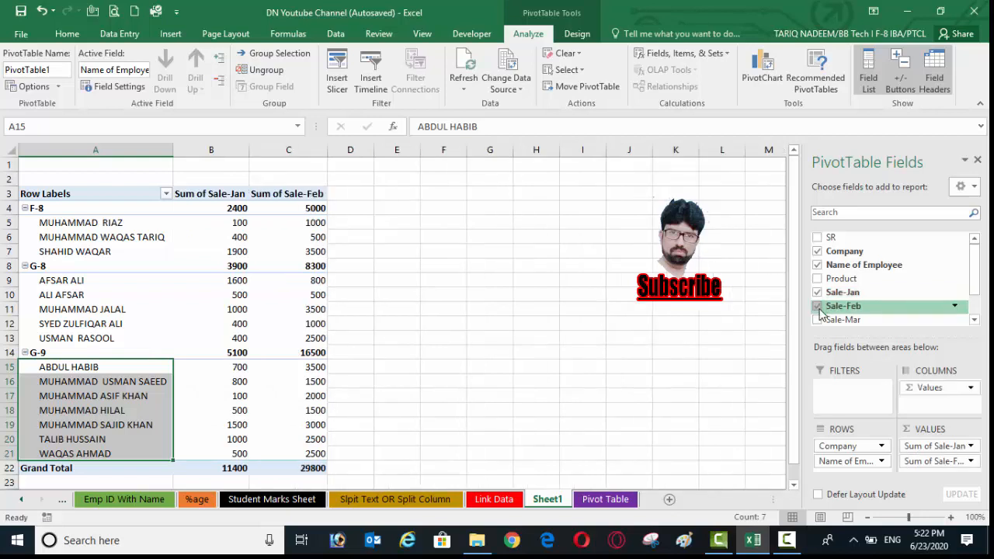
left_click(818, 320)
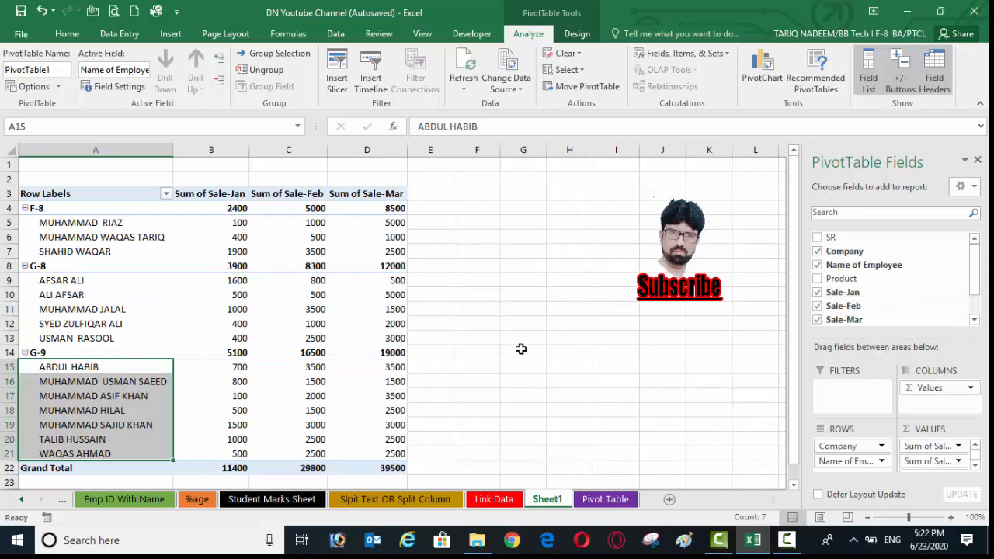
- Examine the January, February and March sales subtotals for F-8, G-8 and G-9, plus the Grand Total row
scroll(520, 349, "down", 3)
scroll(520, 348, "up", 3)
left_click(39, 209)
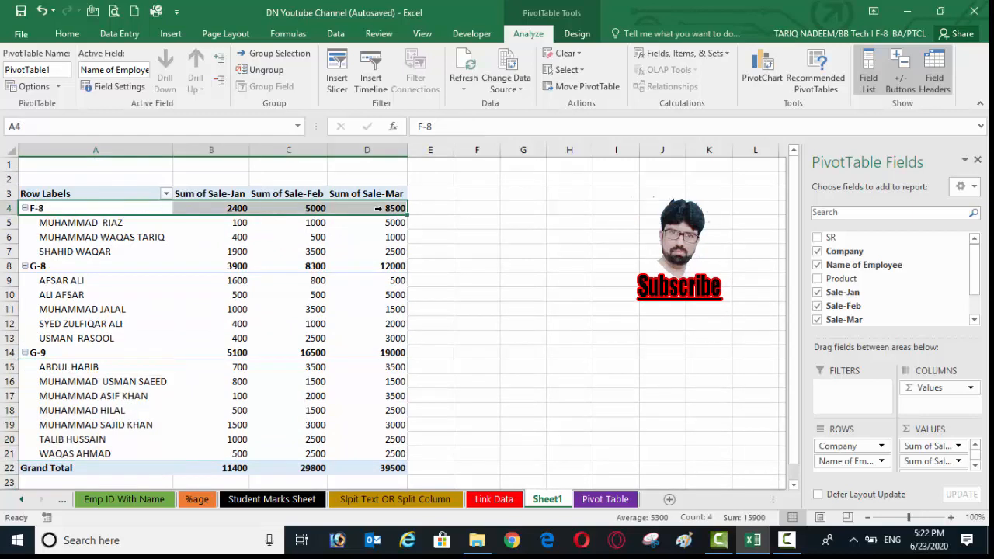
left_click(231, 210)
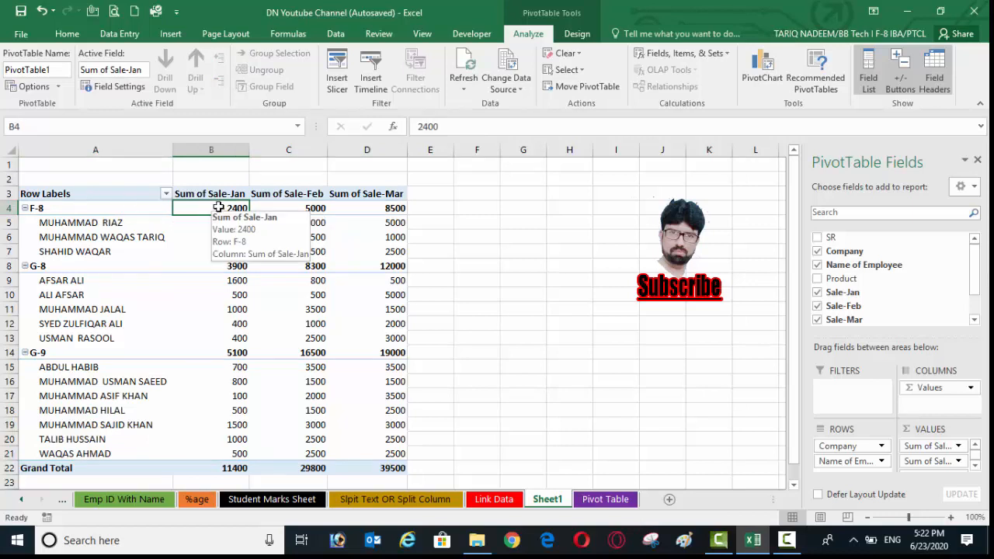
left_click(314, 208)
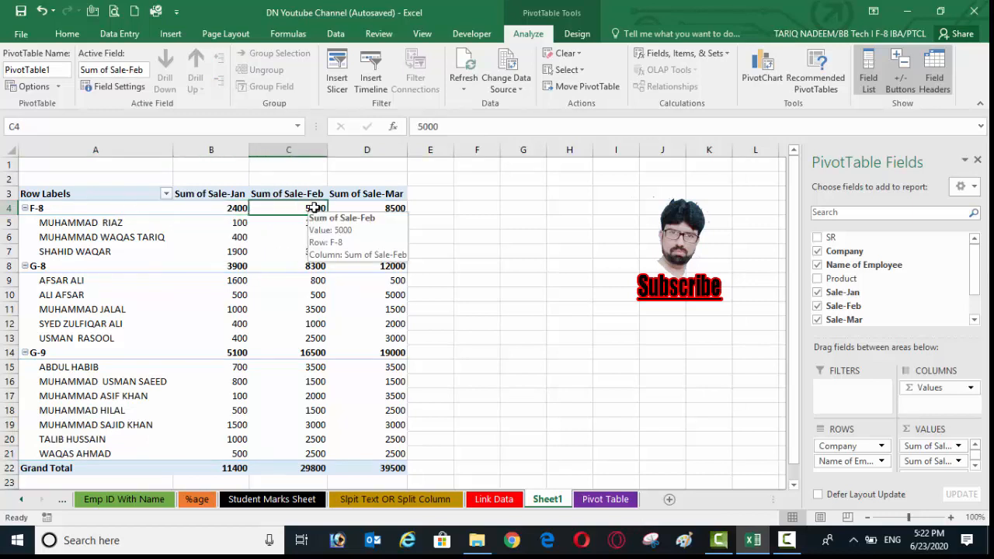
left_click(388, 207)
left_click(491, 241)
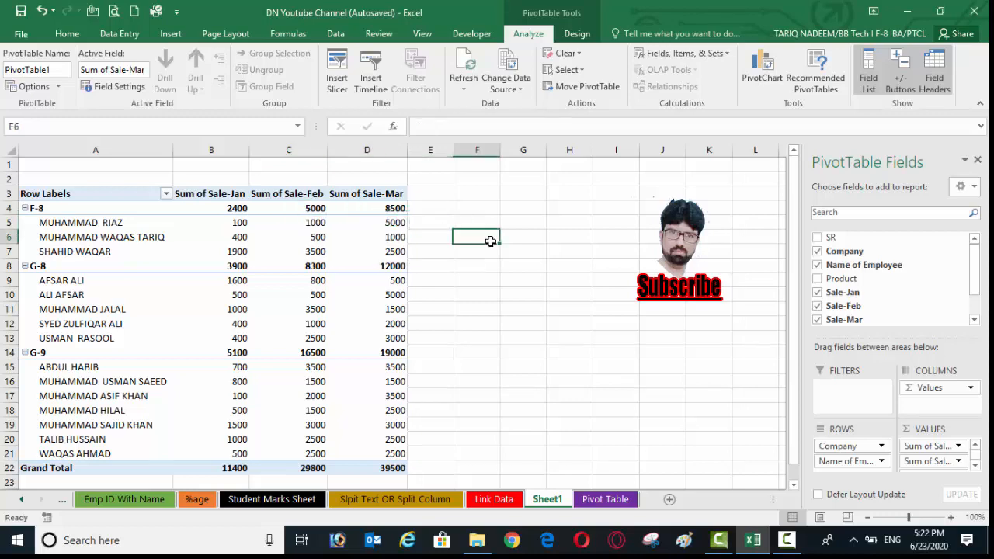
left_click(46, 266)
left_click(370, 295)
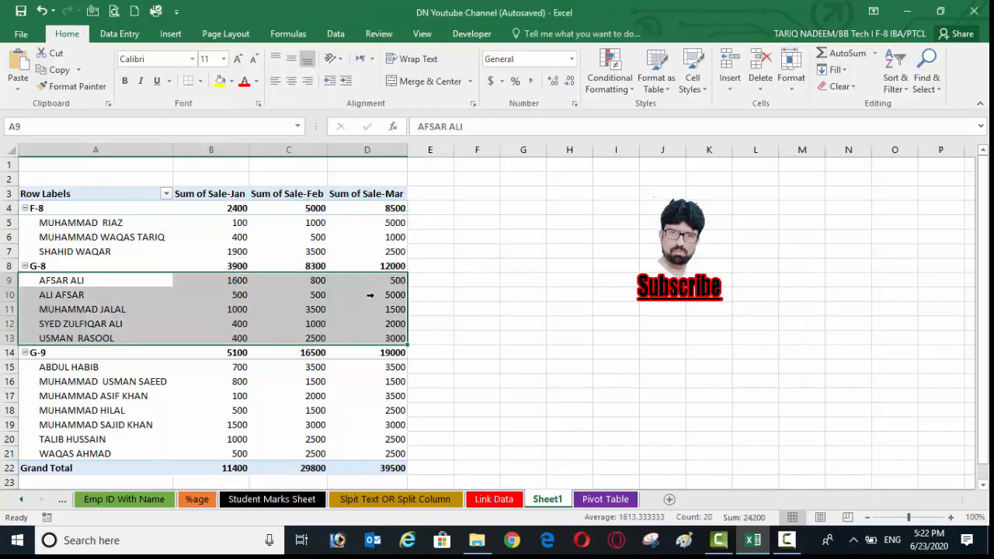
scroll(370, 295, "down", 2)
left_click(39, 267)
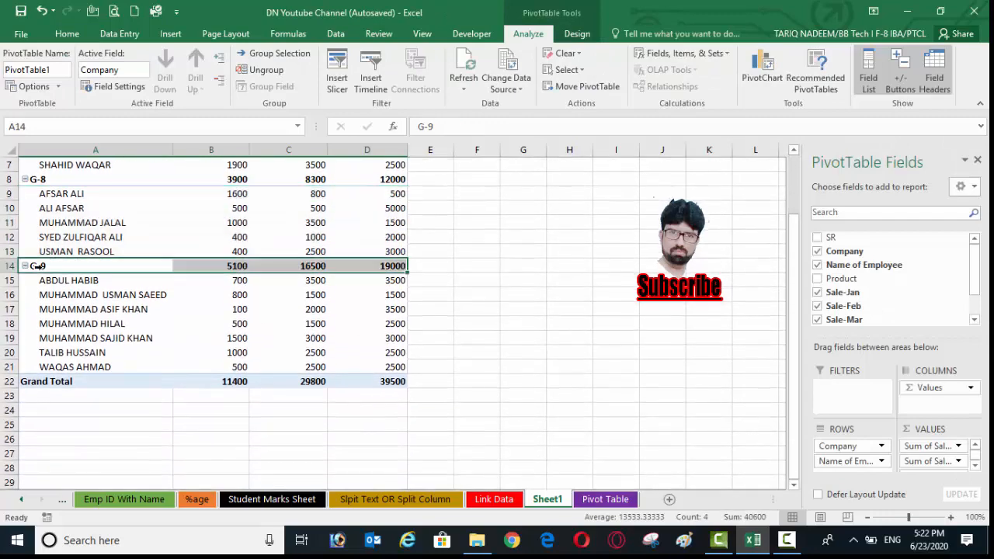
left_click(339, 352)
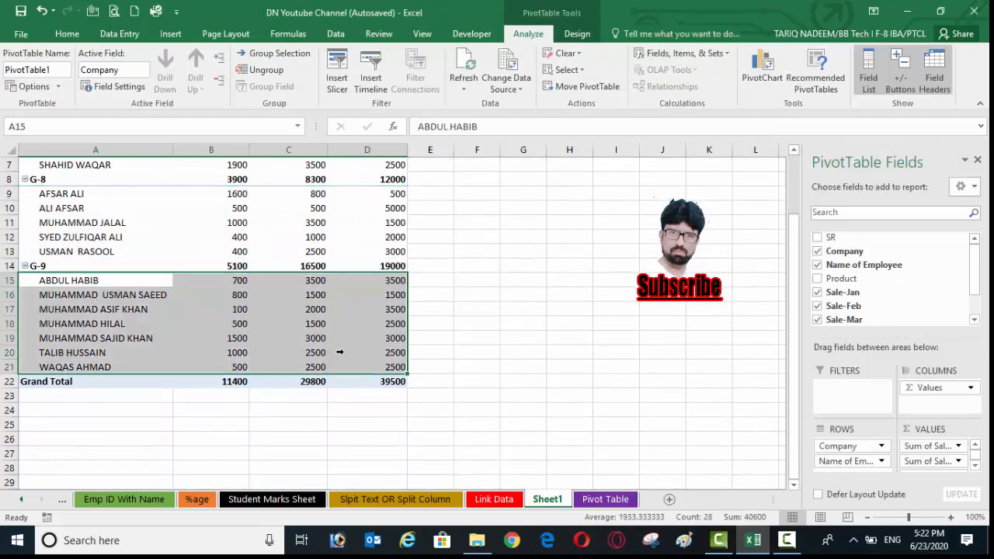
left_click(280, 426)
left_click(379, 386)
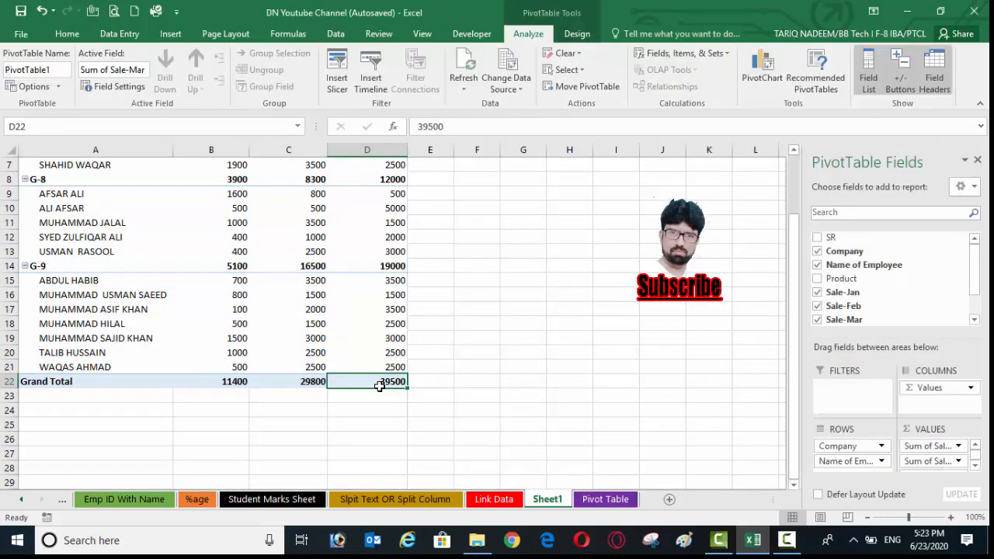
left_click(309, 387)
left_click(236, 384)
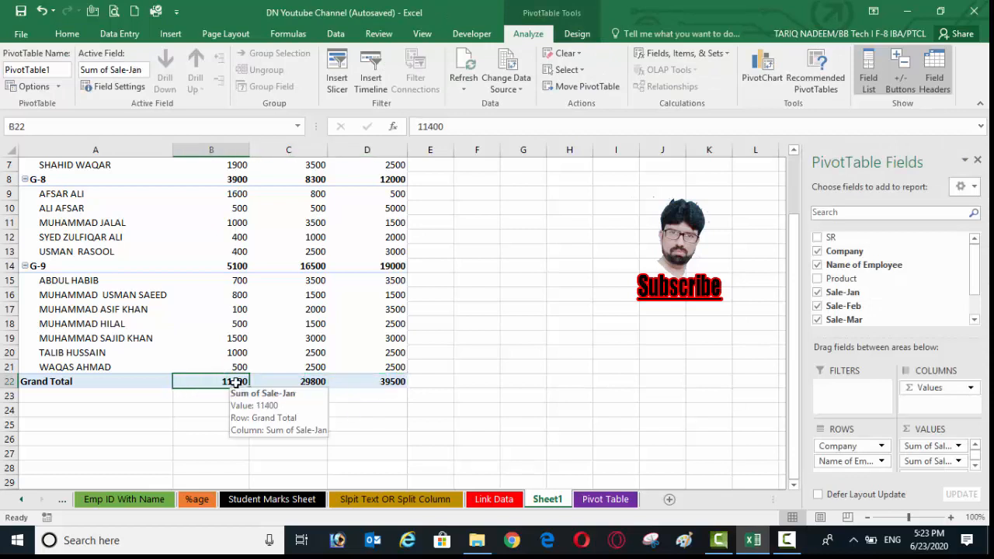
- Examine the February and March grand totals and the employee entries listed under F-8, G-8 and G-9
left_click(309, 383)
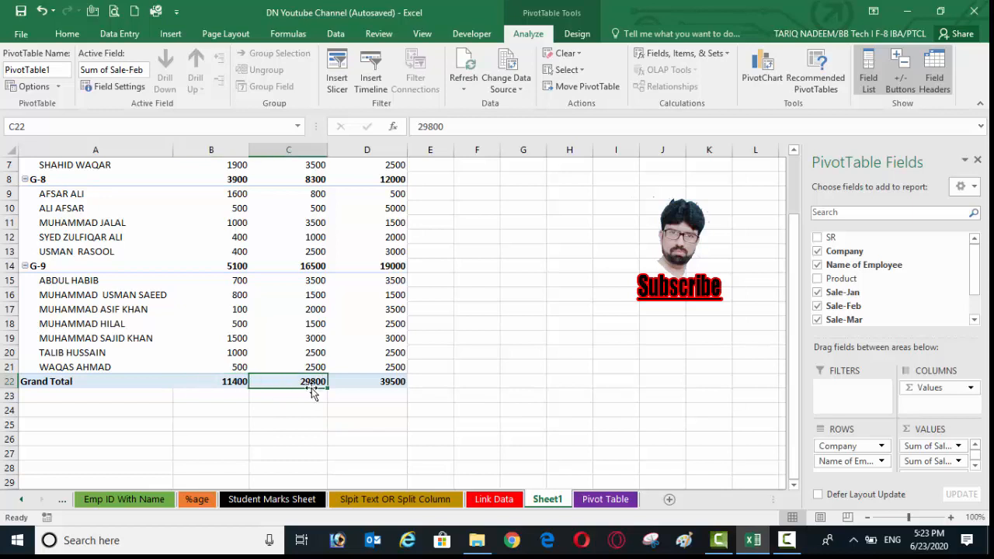
left_click(394, 384)
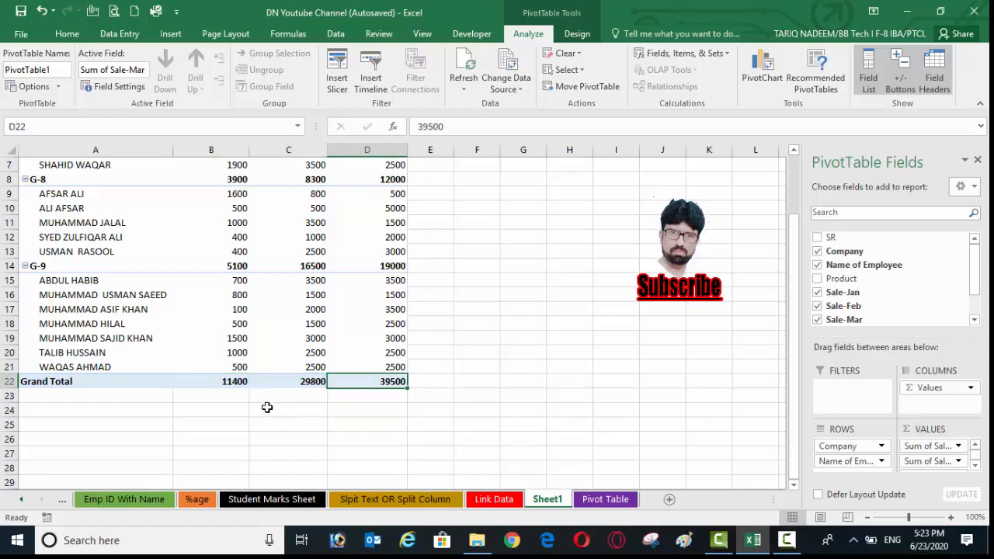
mouse_move(195, 382)
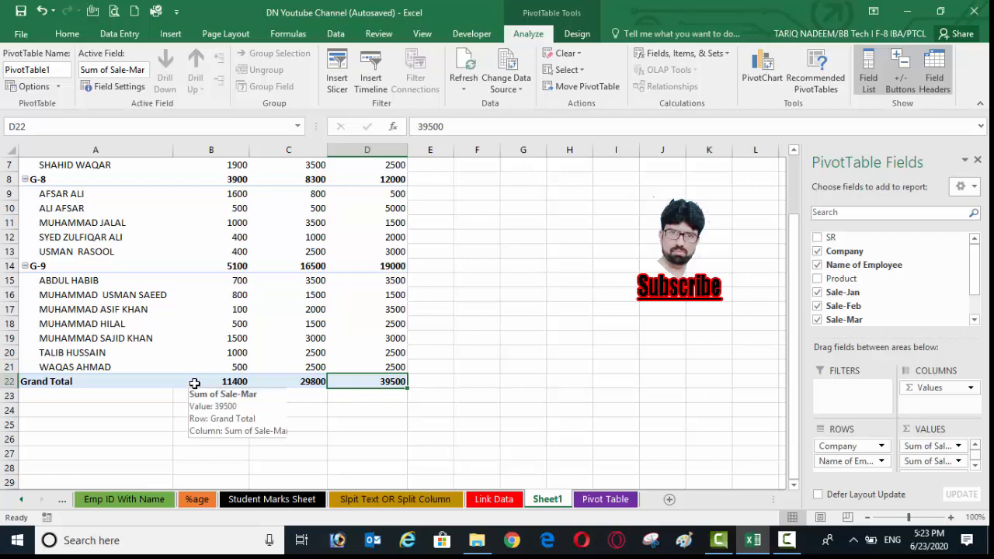
scroll(195, 381, "up", 2)
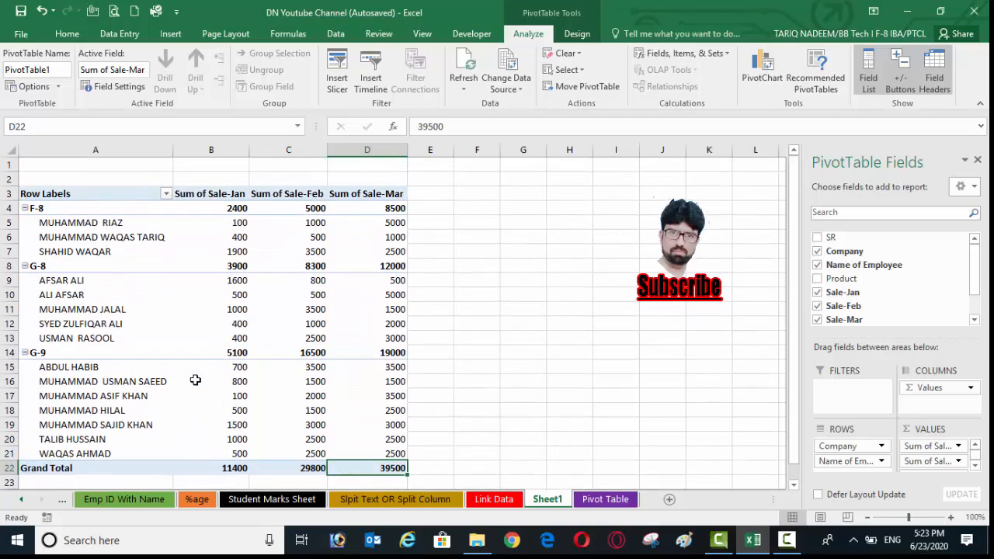
left_click(79, 310)
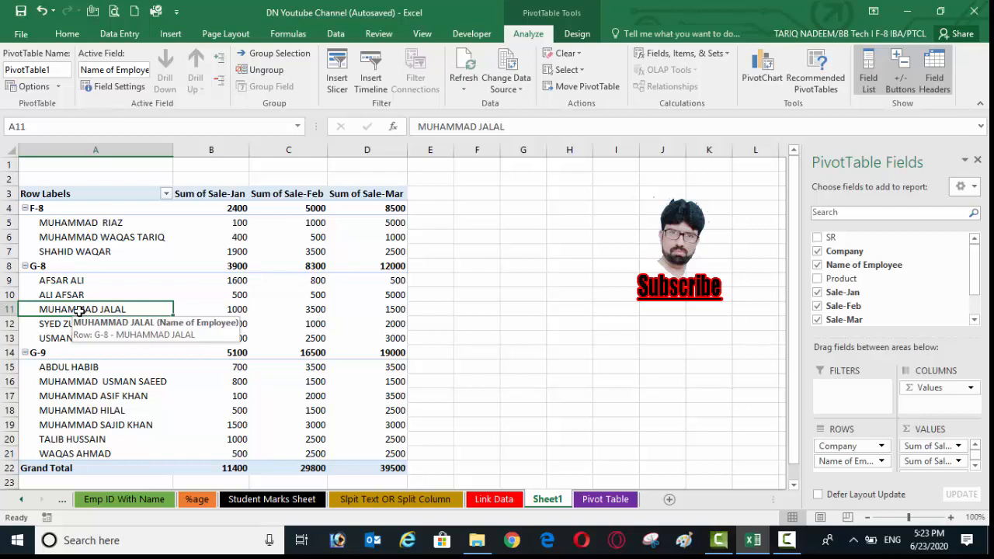
left_click(115, 382)
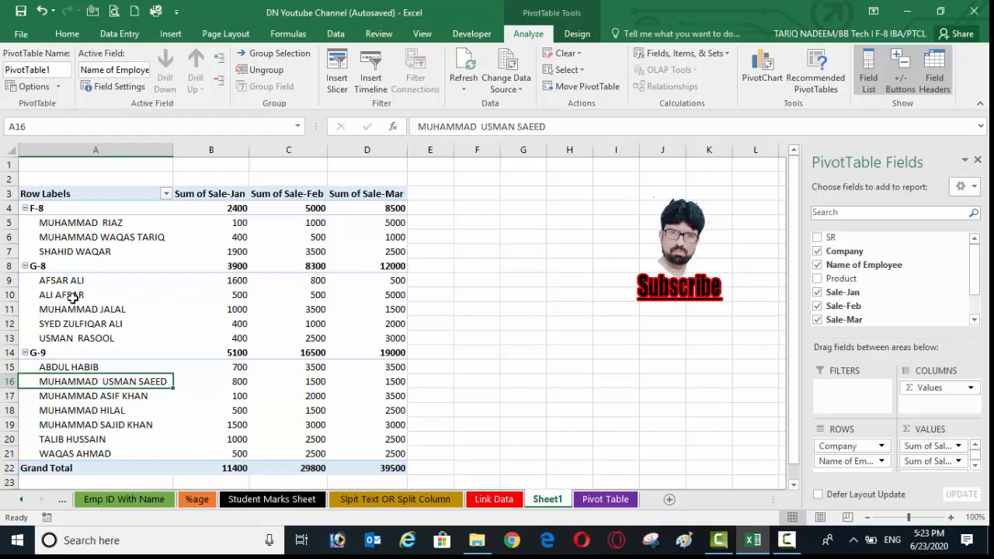
left_click(80, 237)
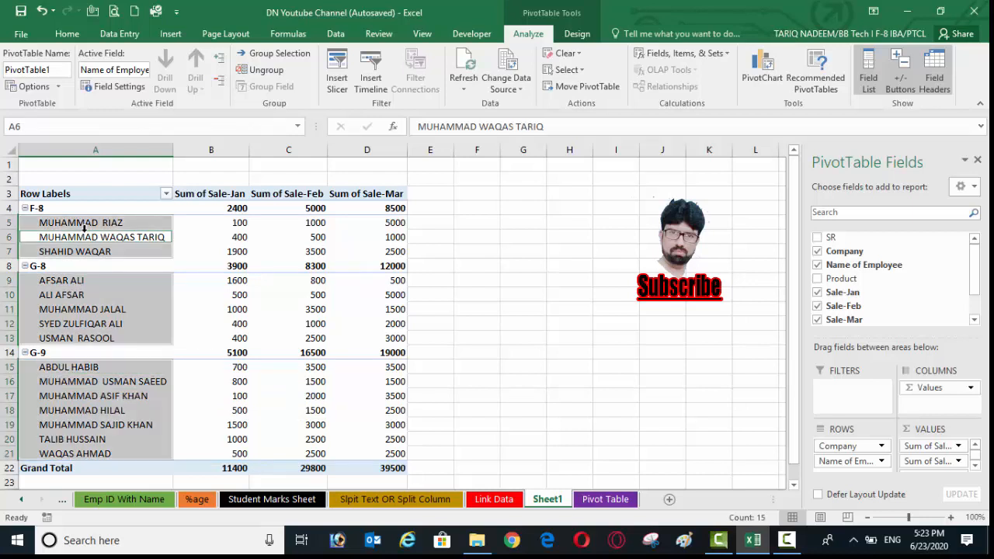
left_click(71, 386)
left_click(71, 380)
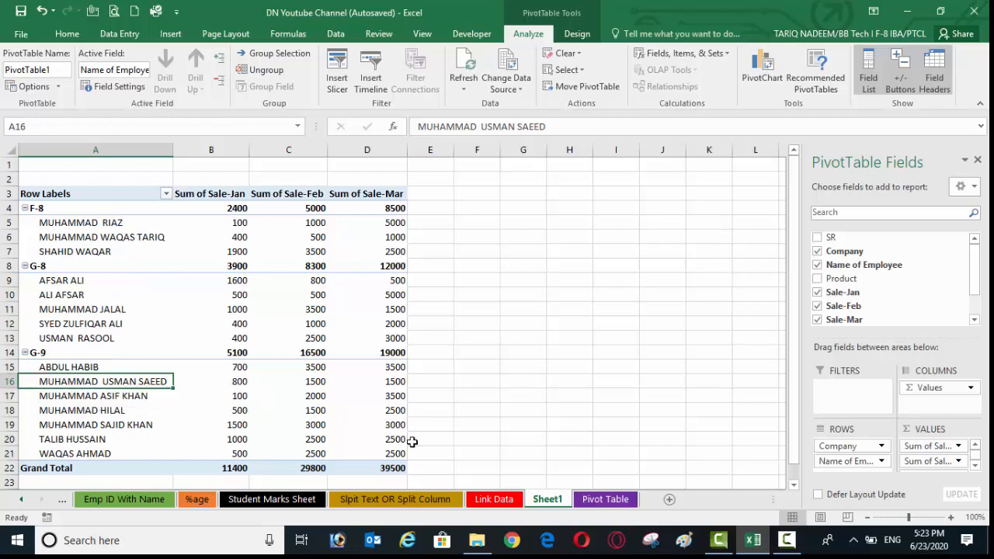
- In the source data on the Pivot Table sheet, set the Company of the SR 14 record to F-8
left_click(592, 501)
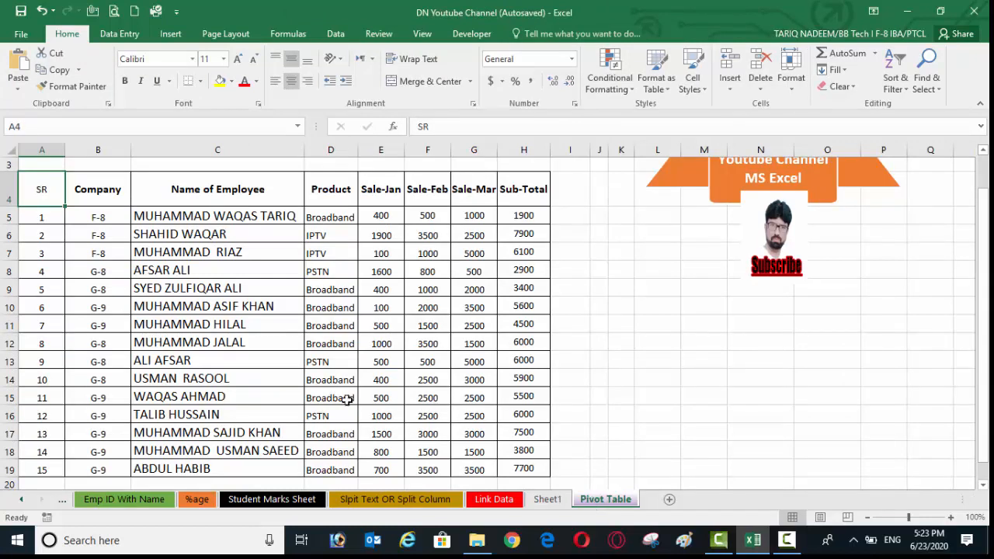
left_click(267, 451)
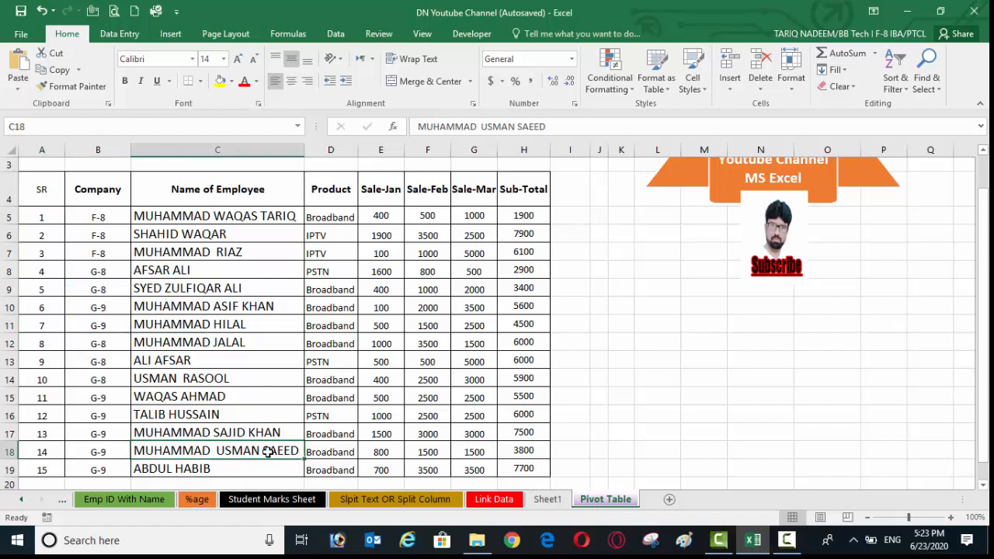
left_click(109, 451)
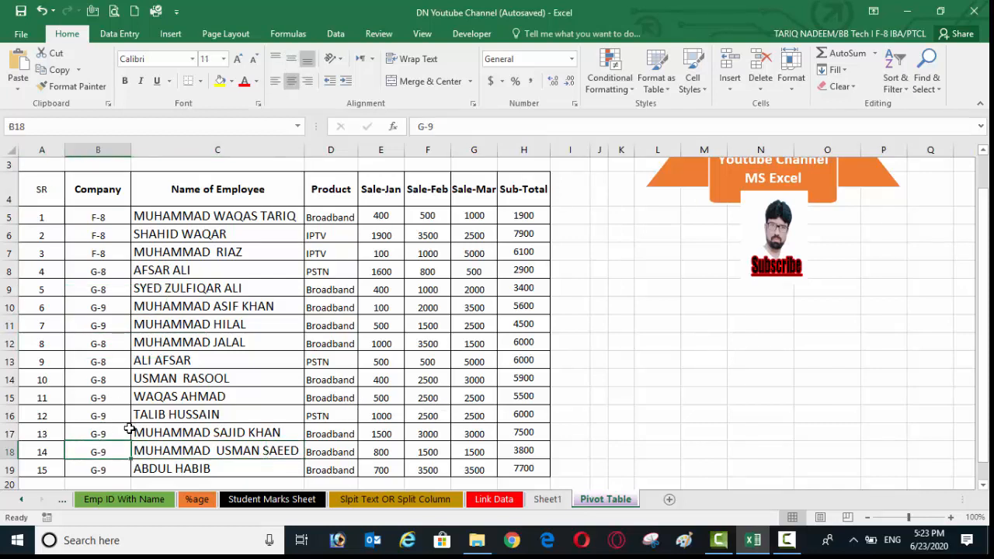
type("F-8")
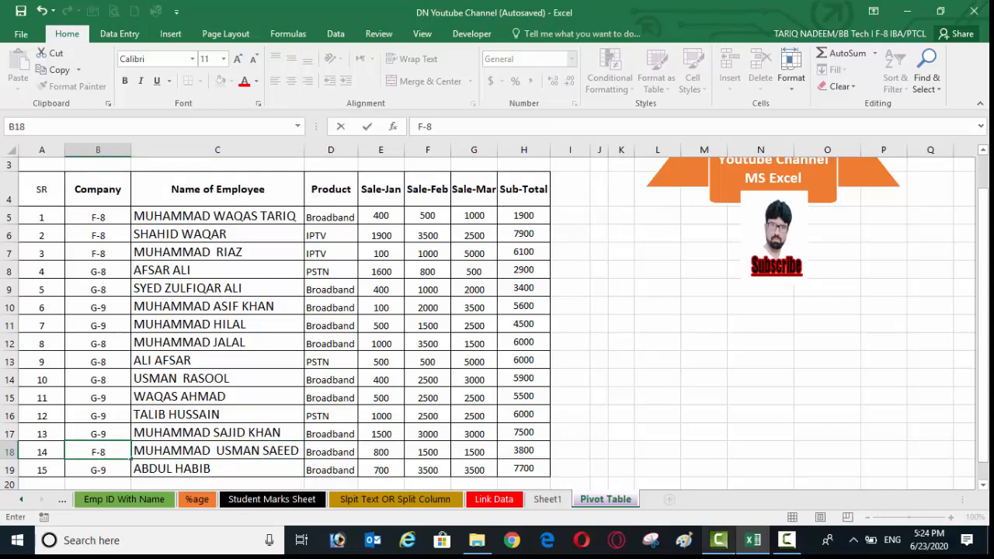
left_click(719, 540)
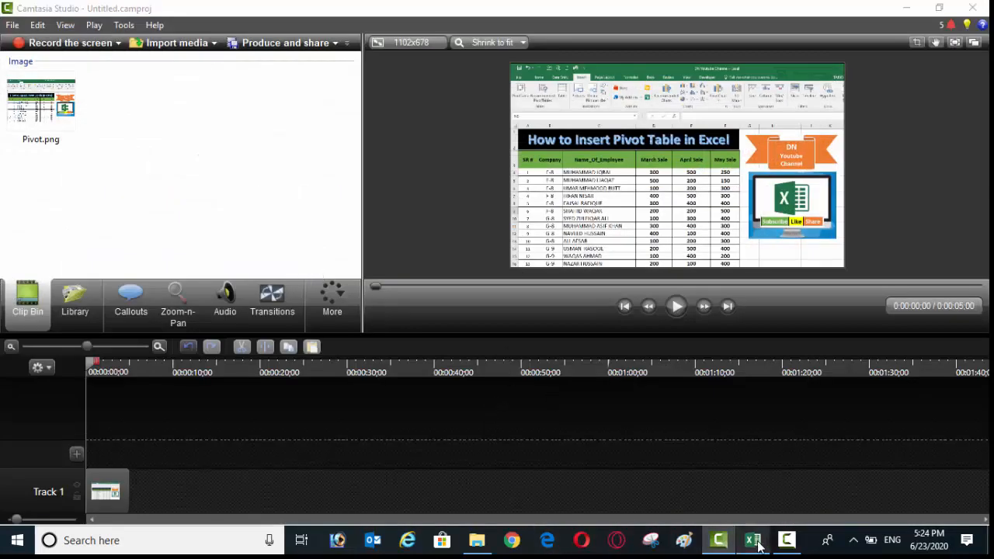
left_click(752, 539)
left_click(218, 326)
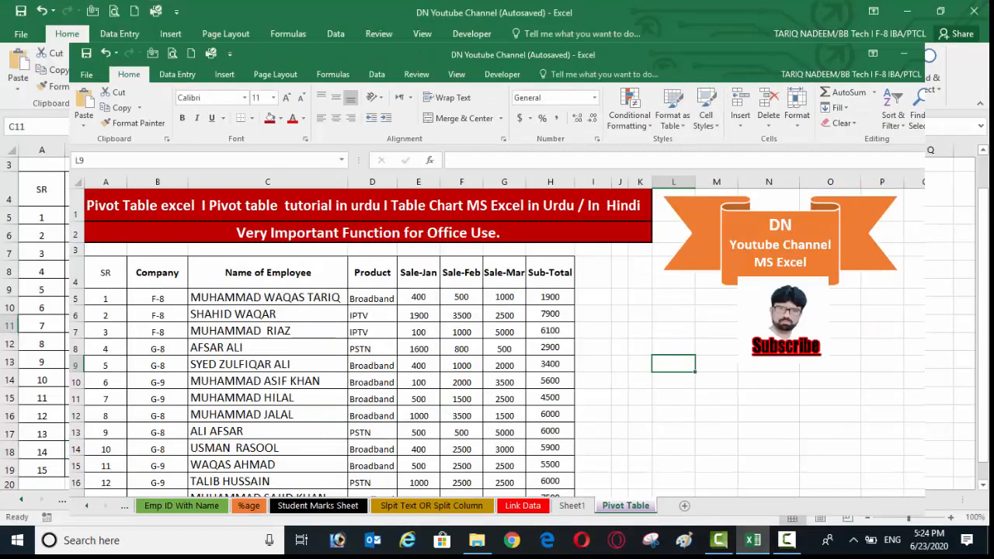
left_click(20, 11)
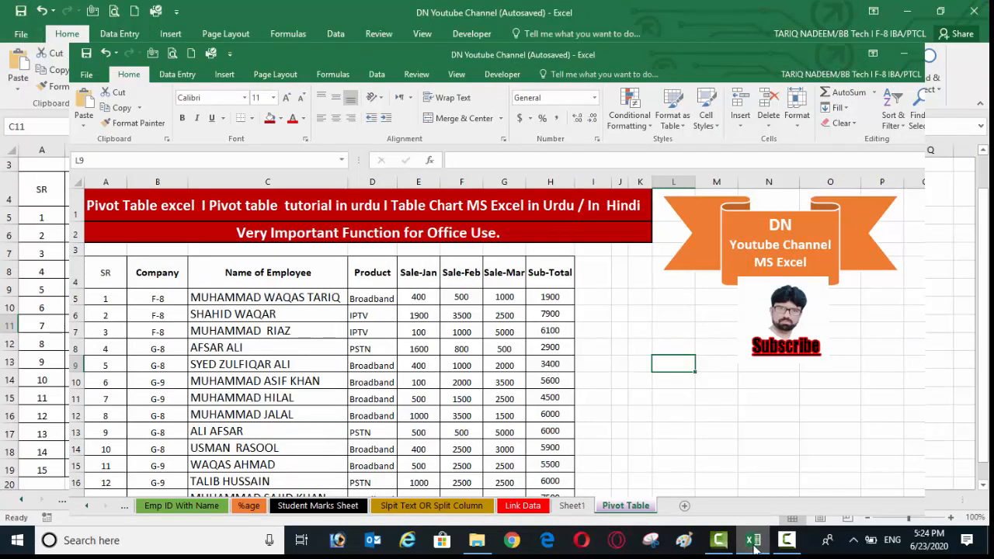
mouse_move(754, 547)
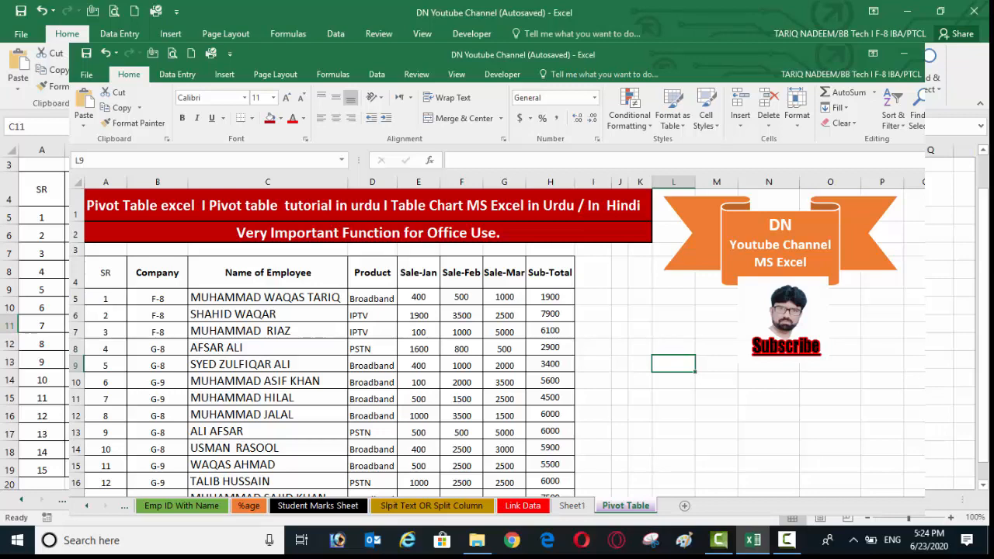
- Refresh all data for the PivotTable on Sheet1 and check the reassigned employee's sales row under F-8
left_click(546, 501)
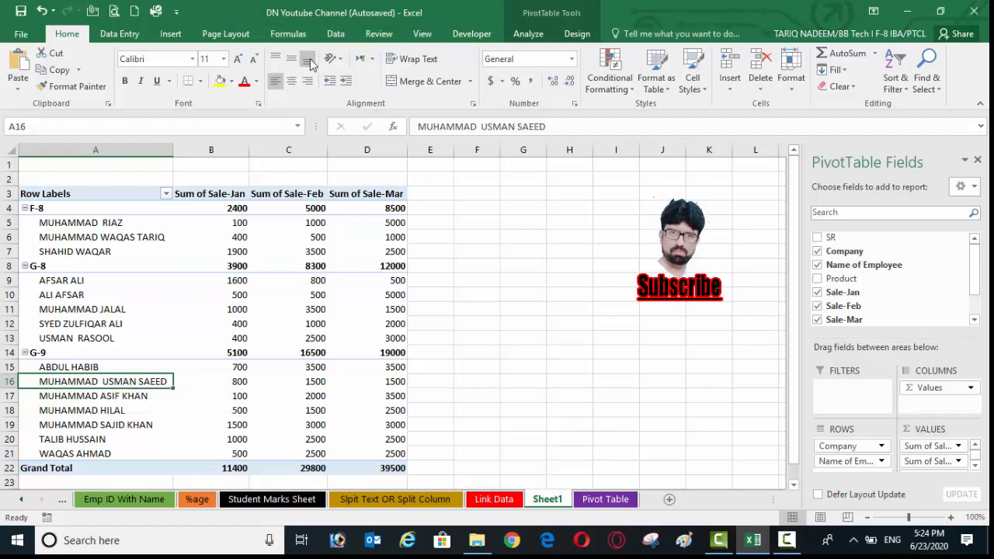
left_click(336, 35)
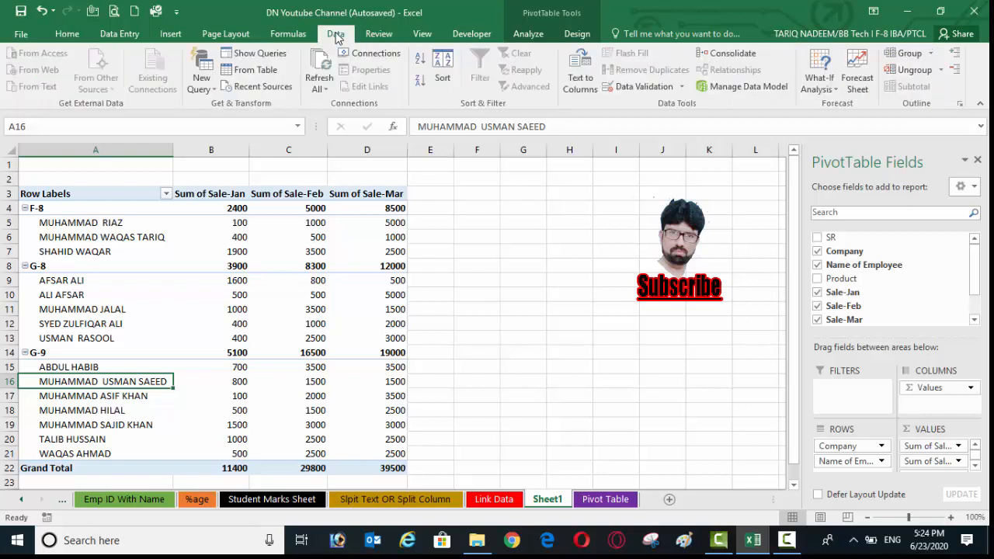
left_click(321, 81)
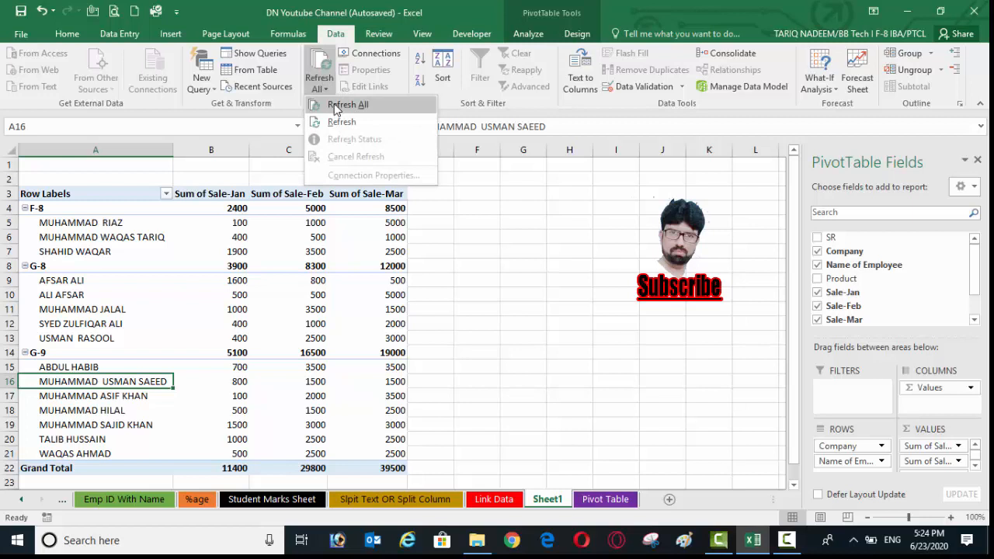
left_click(347, 104)
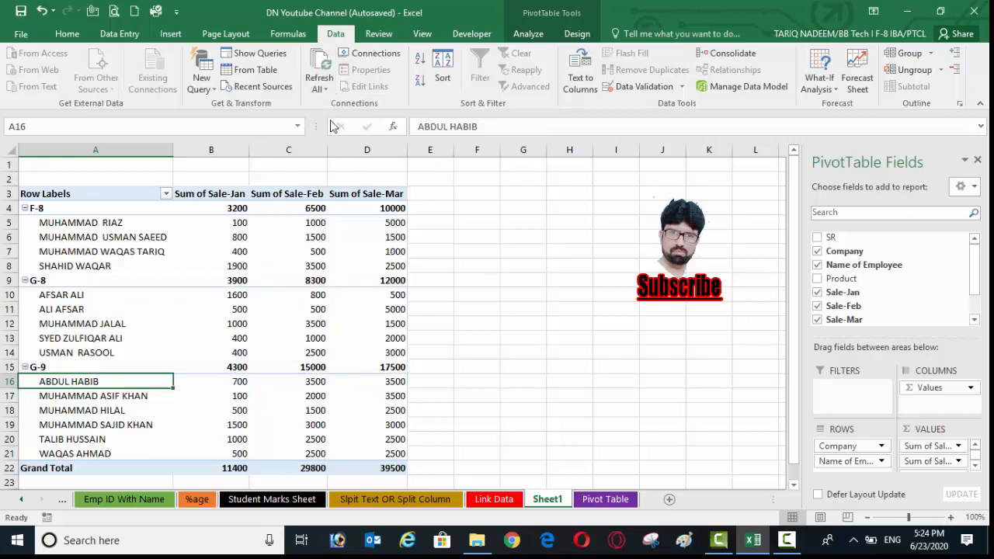
left_click_drag(111, 241, 402, 245)
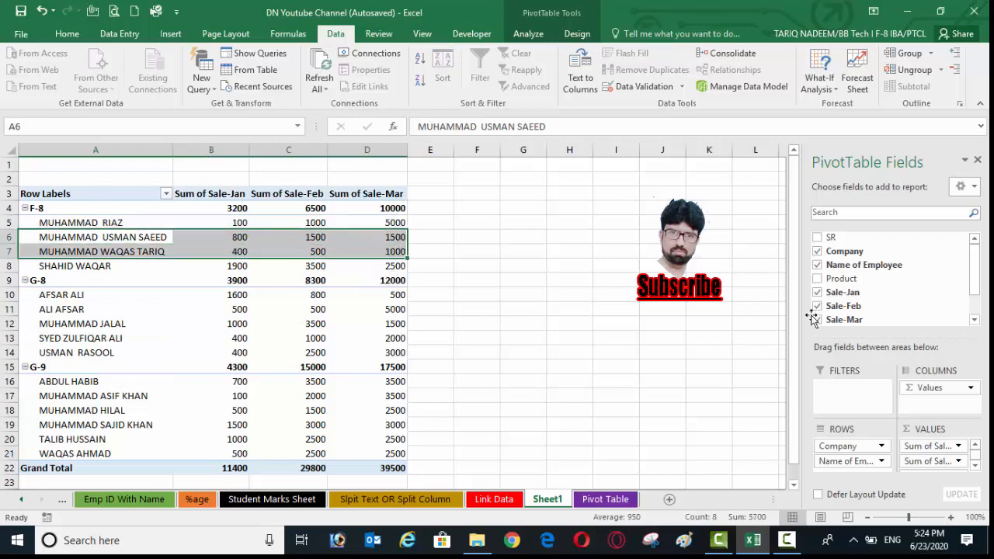
left_click(906, 12)
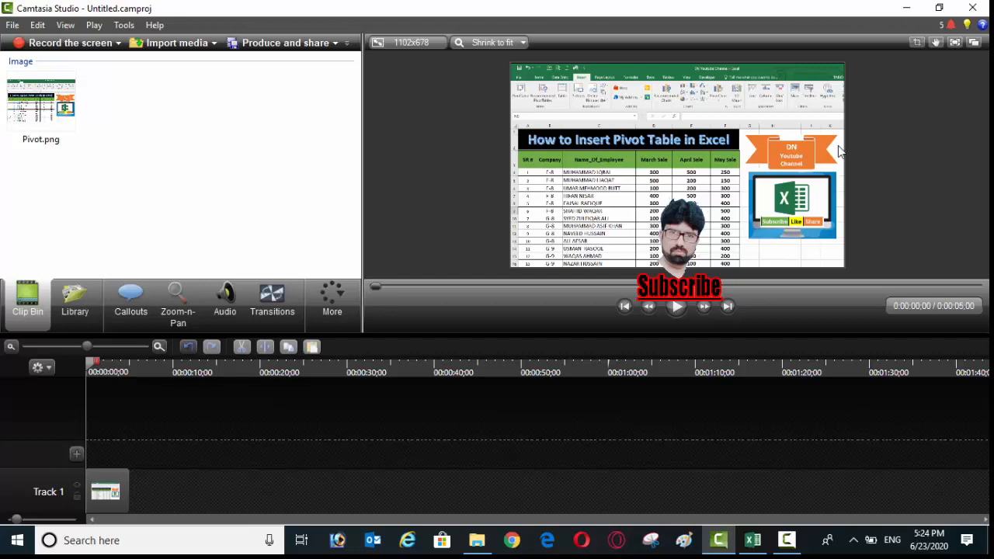
left_click(786, 539)
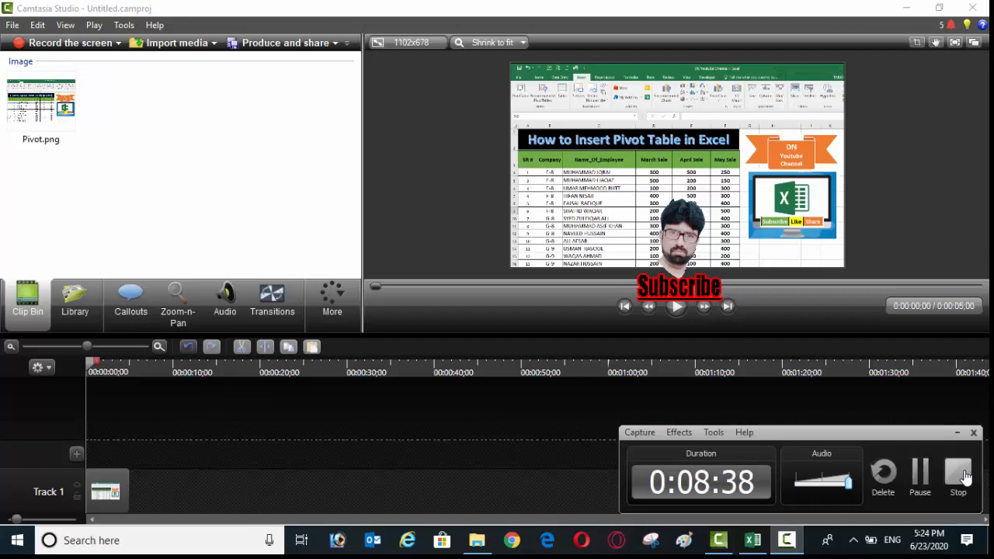